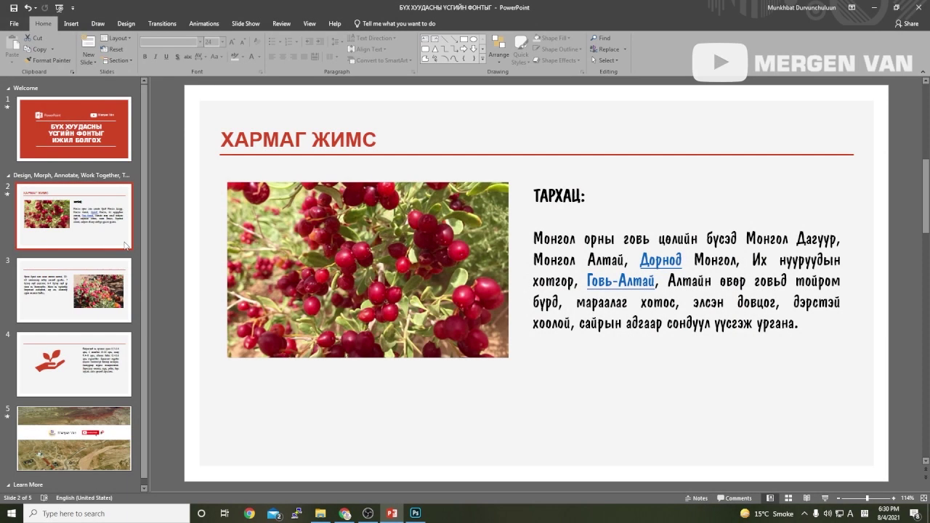
Step: Look through slides 2 to 4 and return to the ХАРМАГ ЖИМС slide
click(109, 295)
click(93, 360)
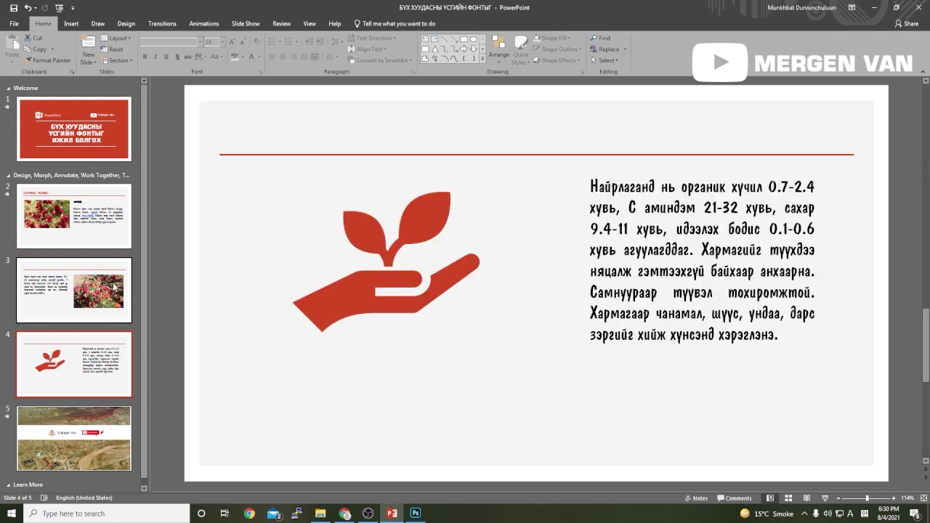
click(116, 288)
click(106, 220)
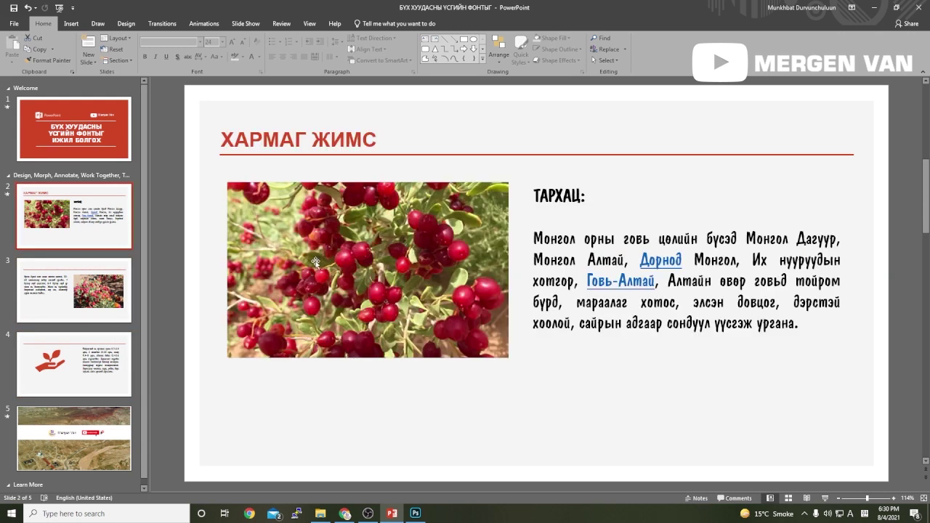
click(536, 194)
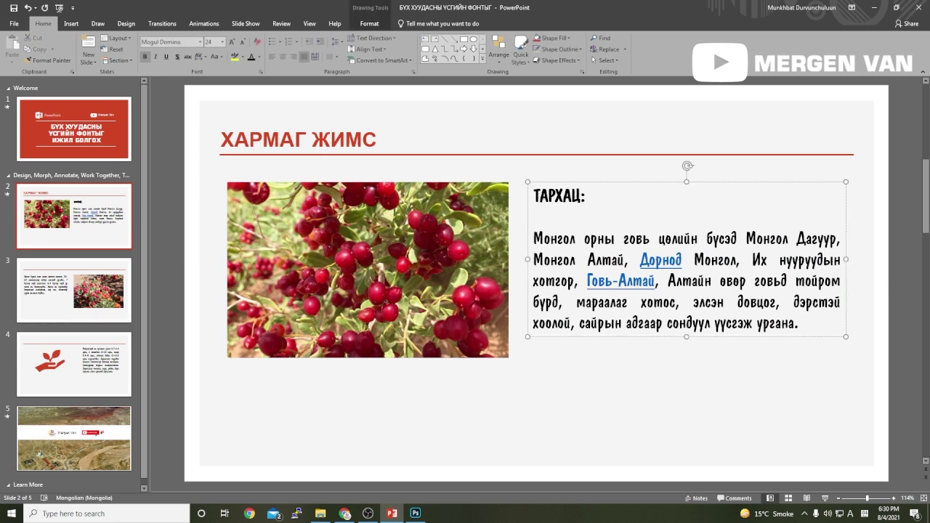
click(73, 291)
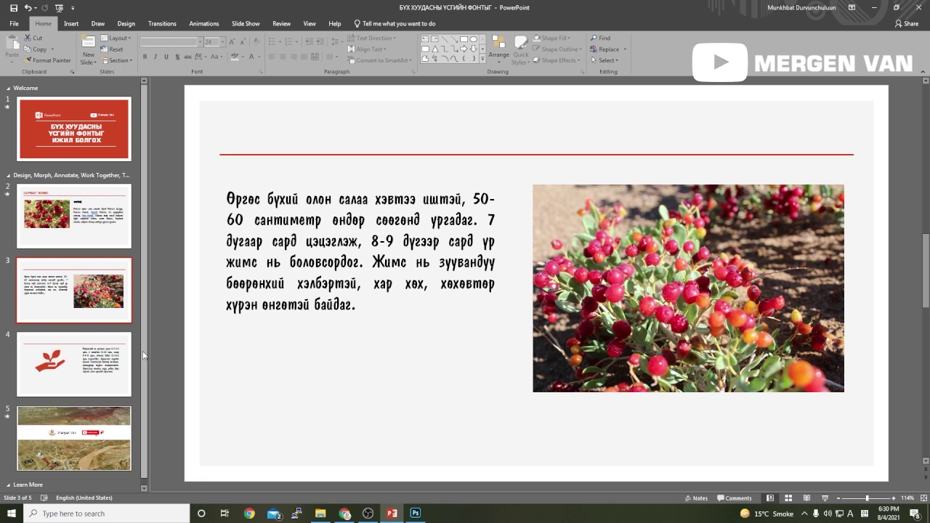
click(93, 375)
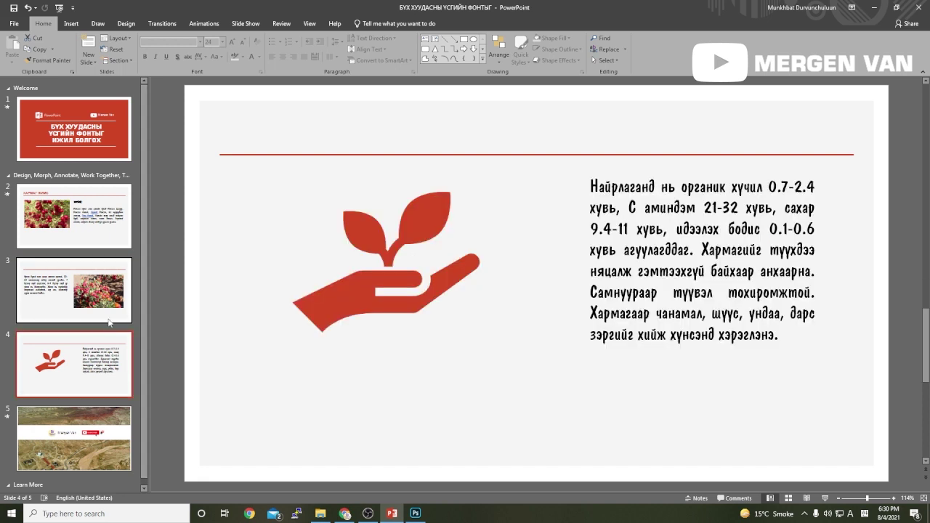
click(106, 315)
click(120, 236)
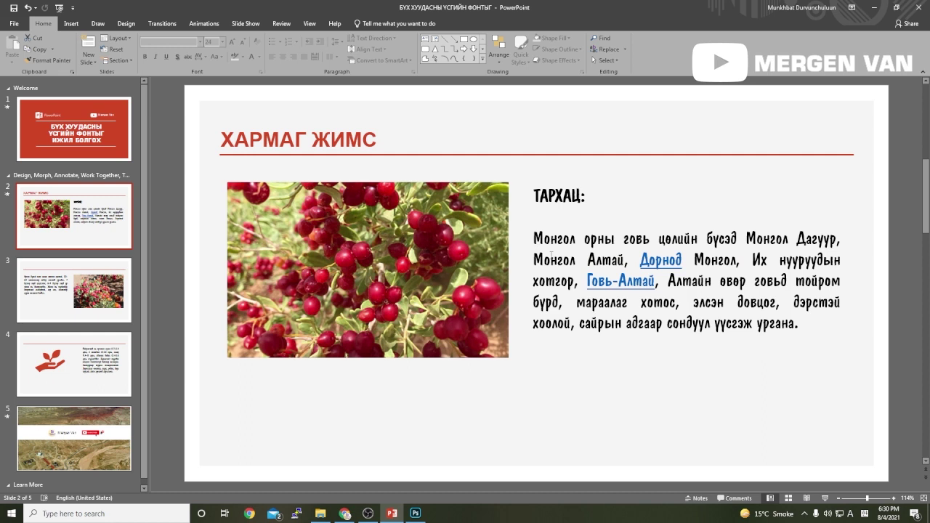
Step: Set slide 2's body text, from ТАРХАЦ to the end, in Arial
drag(534, 195, 801, 324)
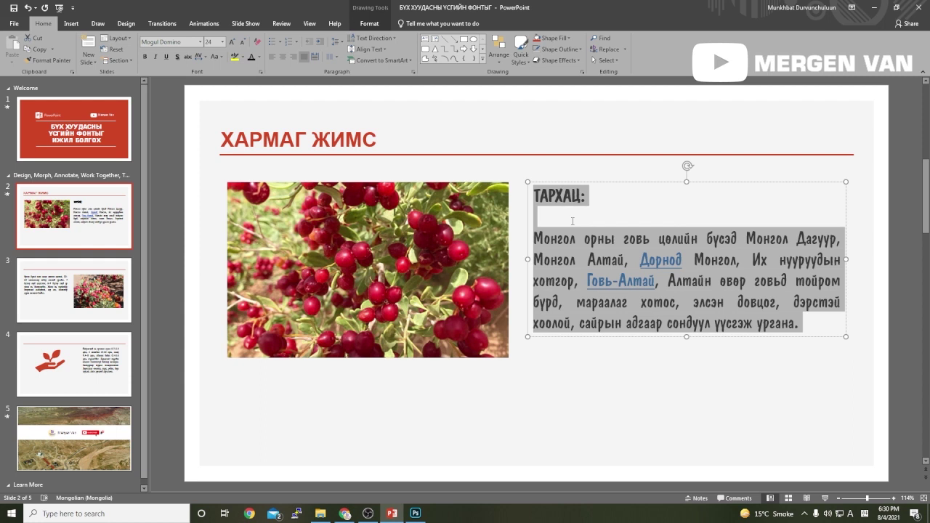
click(201, 45)
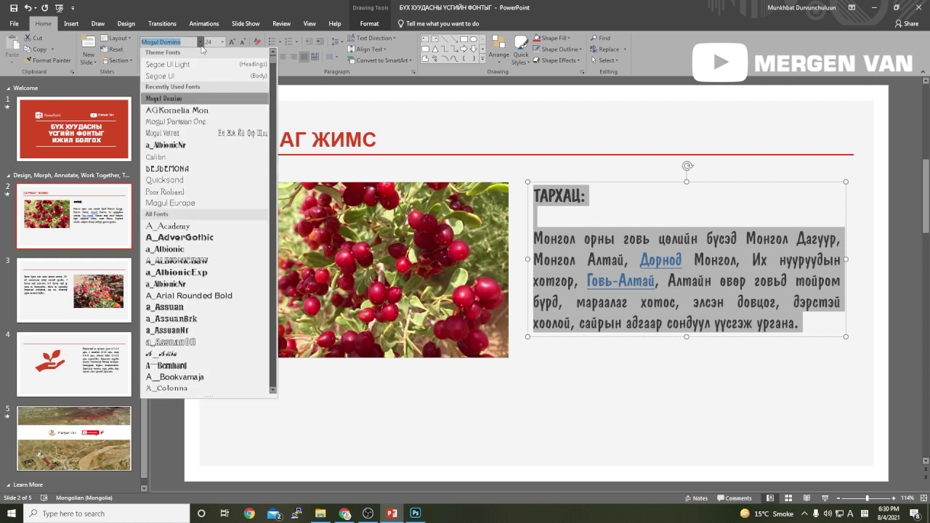
scroll(209, 302, down, 10)
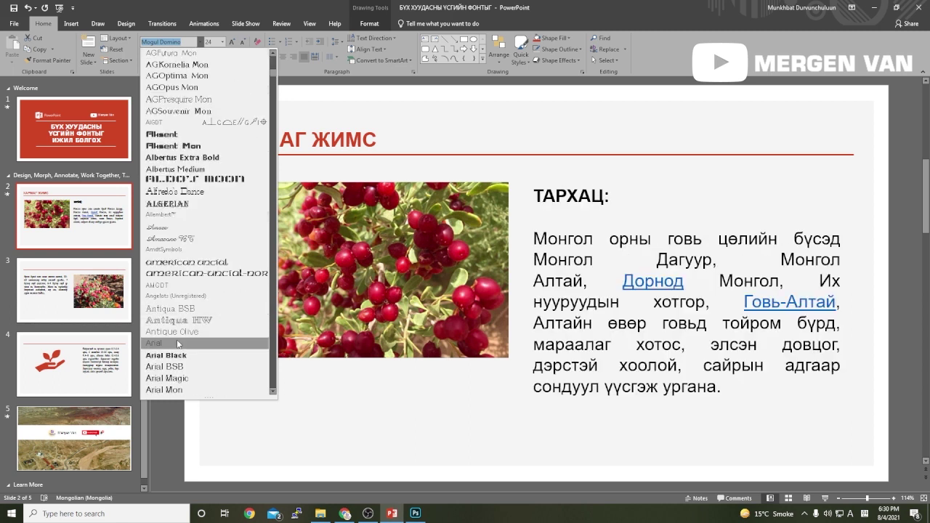
click(176, 339)
Step: Set all of slide 3's text to Arial, then select slide 4's text
click(109, 286)
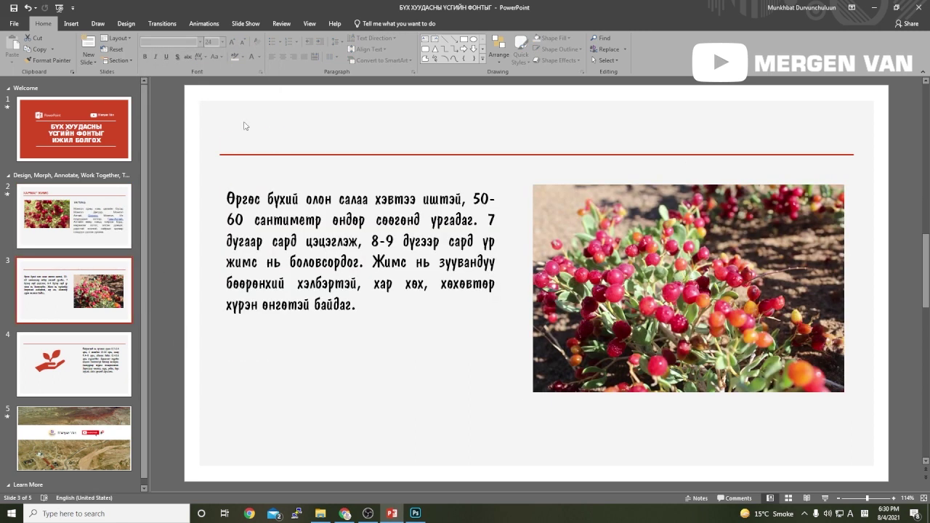
key(Tab)
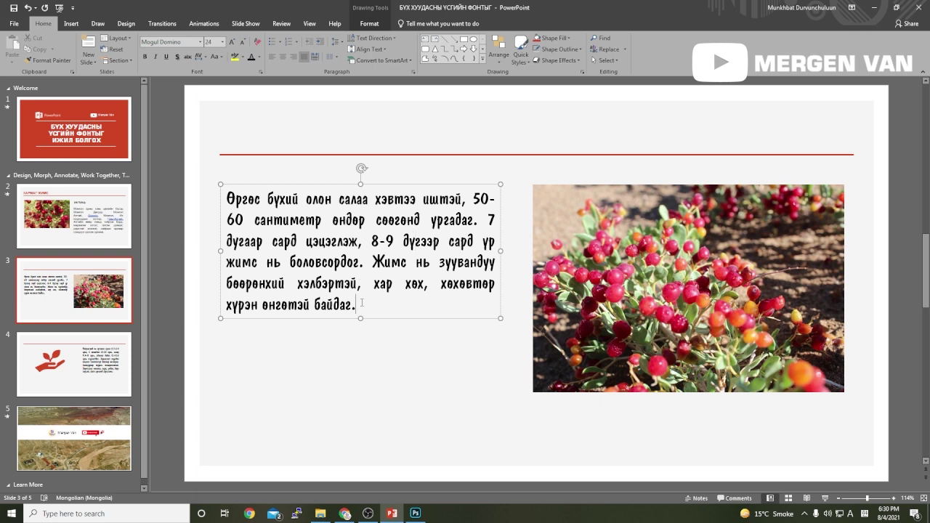
key(ctrl+a)
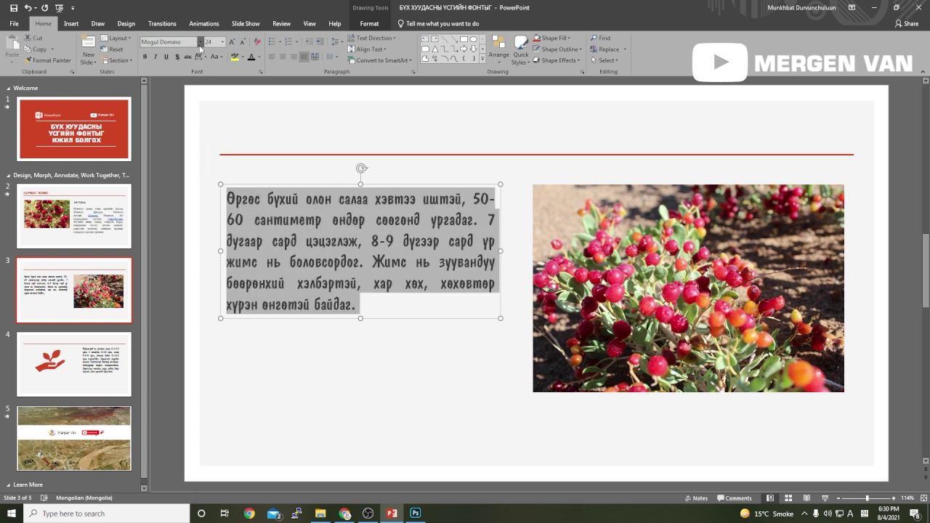
click(201, 42)
click(167, 99)
key(Page_Down)
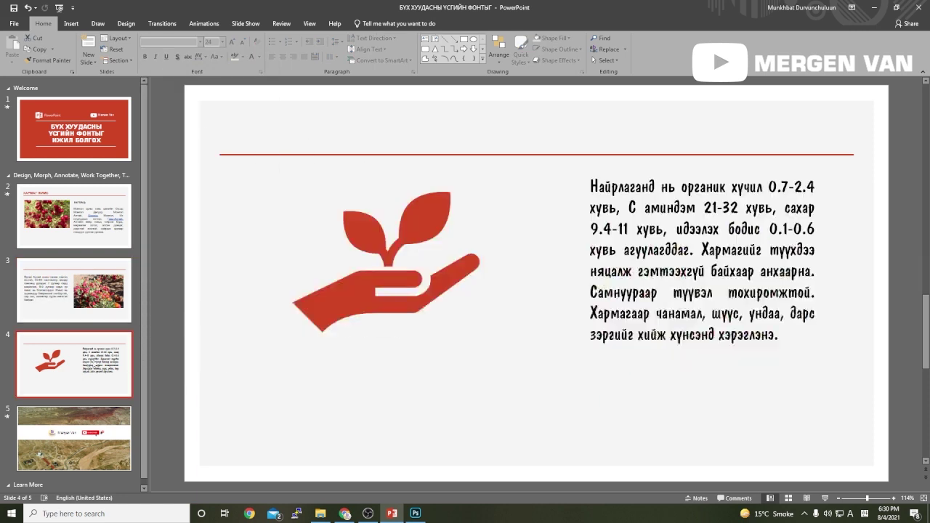
drag(800, 329, 590, 180)
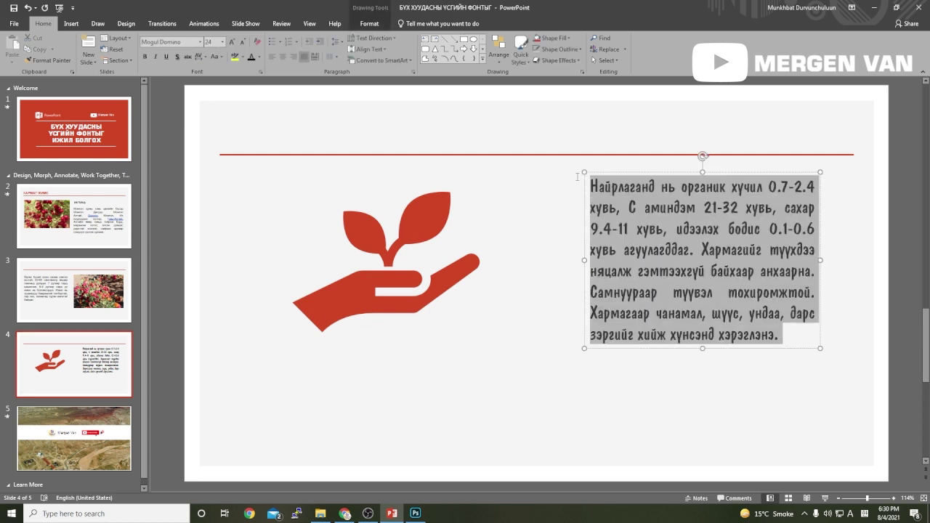
Step: Apply Arial to slide 4's text, then reselect the slide 2 body text
click(200, 42)
click(175, 100)
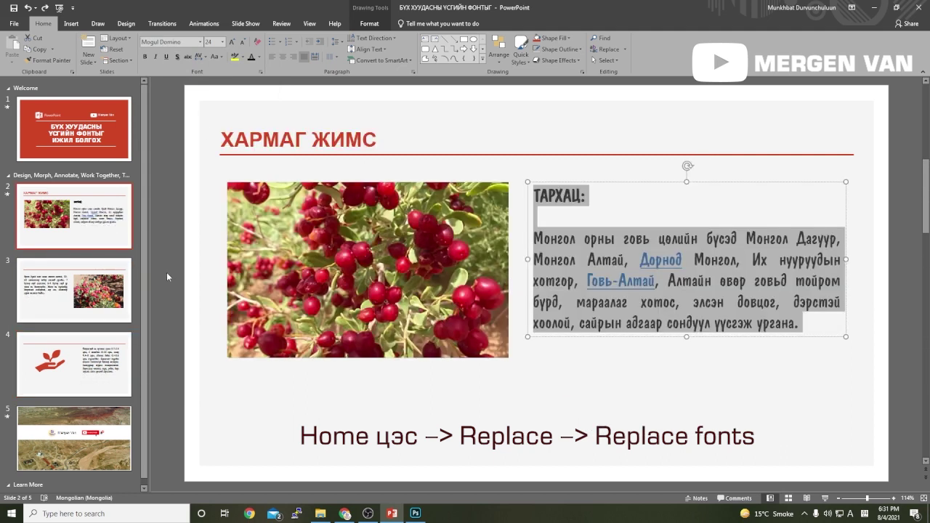
click(571, 354)
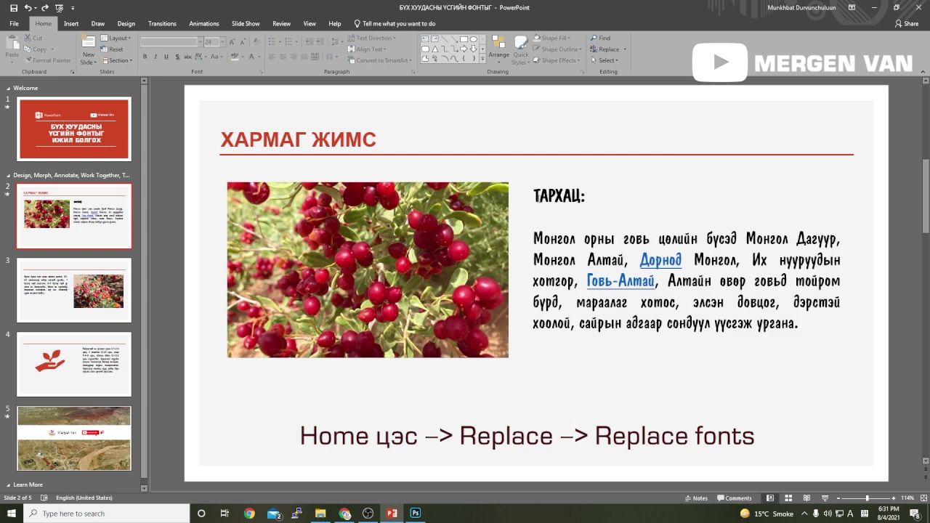
drag(534, 191, 804, 329)
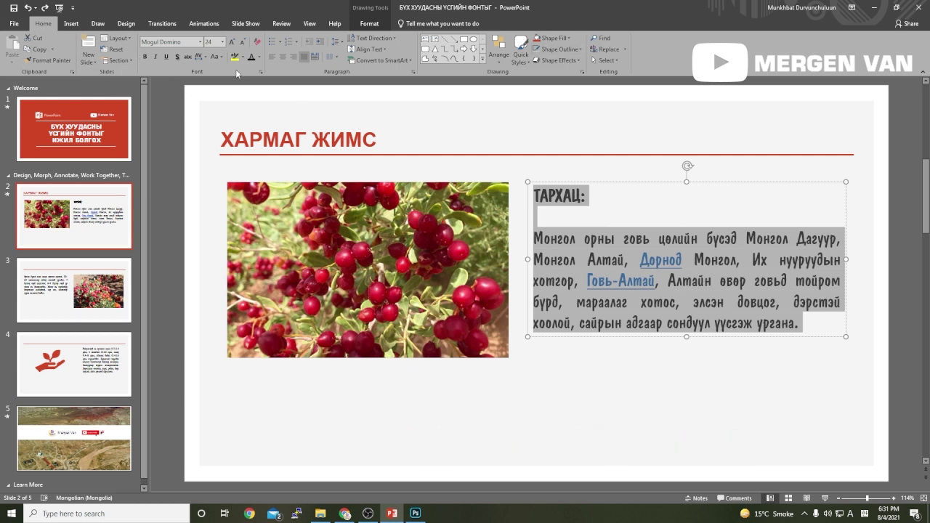
Step: In Replace Fonts, keep Mogul Domino as the font to replace and choose Arial as its replacement
click(626, 50)
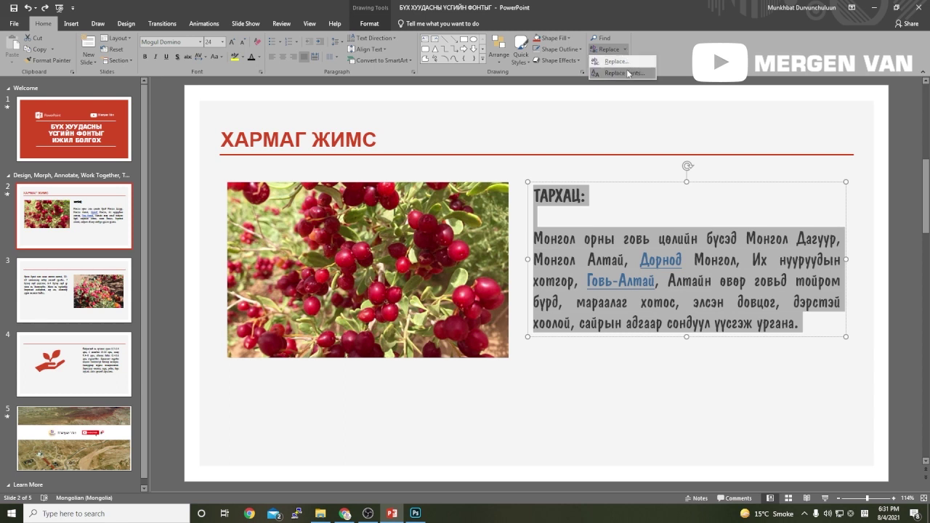
click(629, 73)
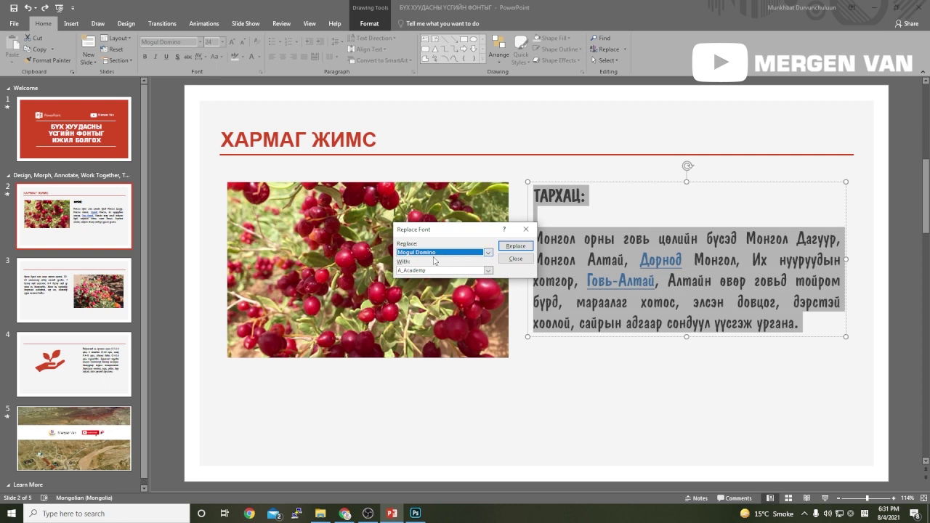
click(488, 271)
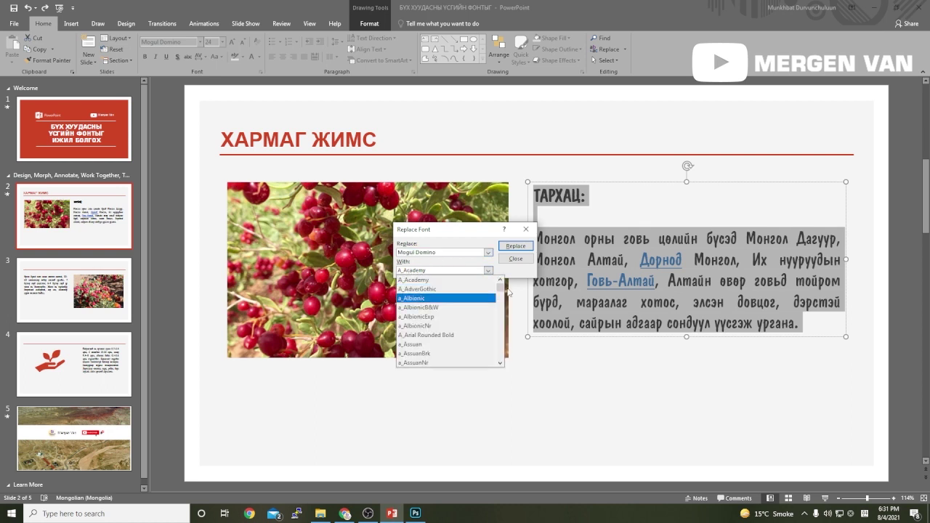
mouse_move(500, 288)
mouse_down()
mouse_move(500, 300)
mouse_move(500, 288)
mouse_up()
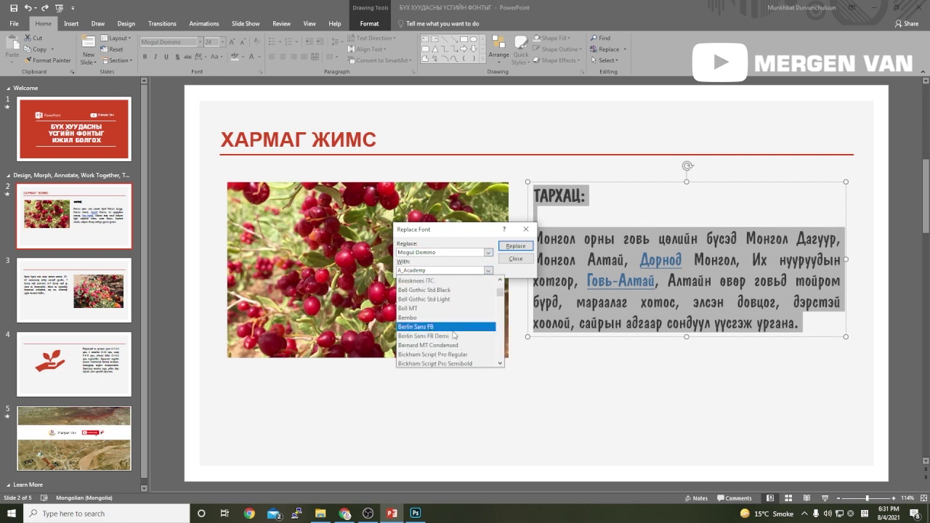
click(500, 363)
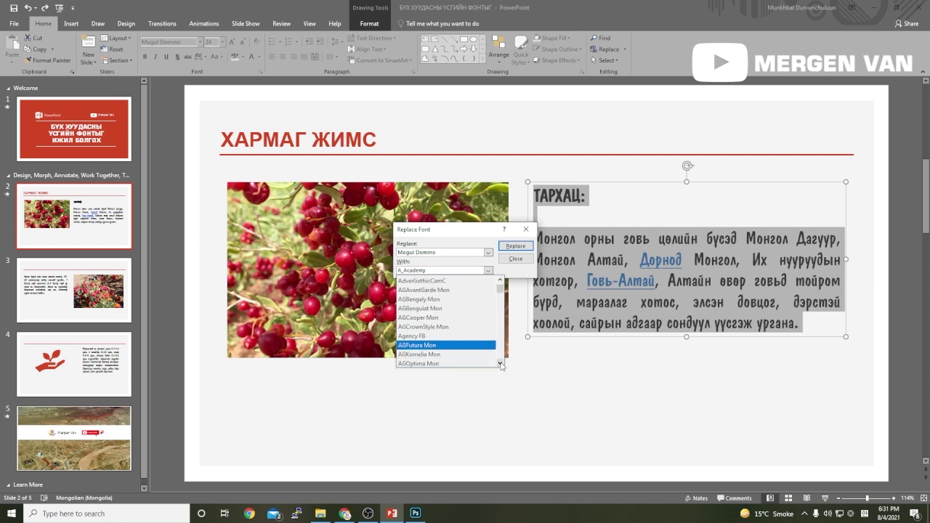
click(501, 364)
click(500, 363)
click(501, 363)
click(501, 363)
click(501, 363)
click(500, 364)
click(501, 363)
click(501, 363)
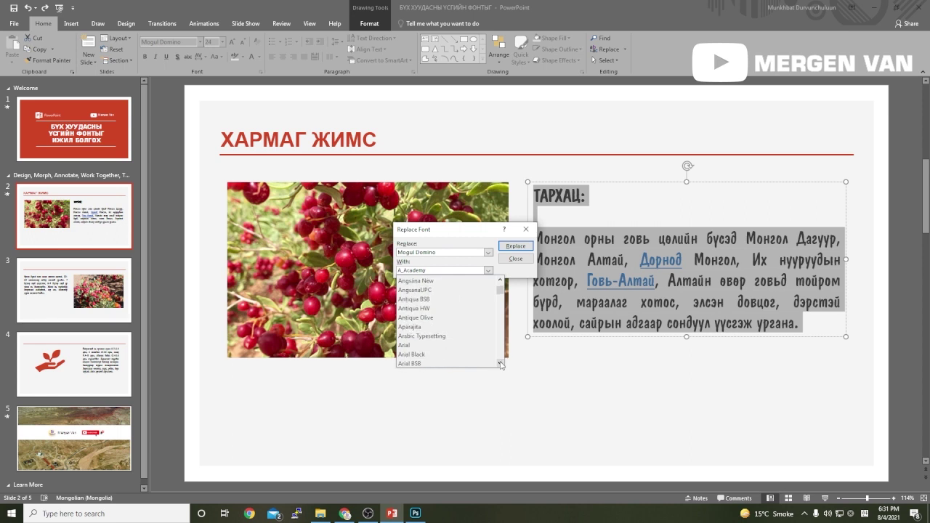
click(427, 347)
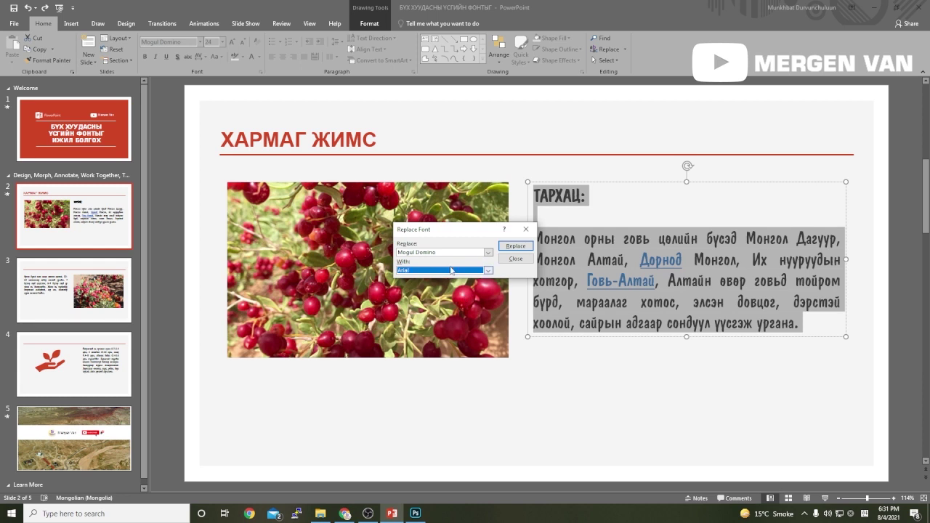
Step: Replace Mogul Domino with Arial, then check the text font on slides 3 and 4
click(522, 249)
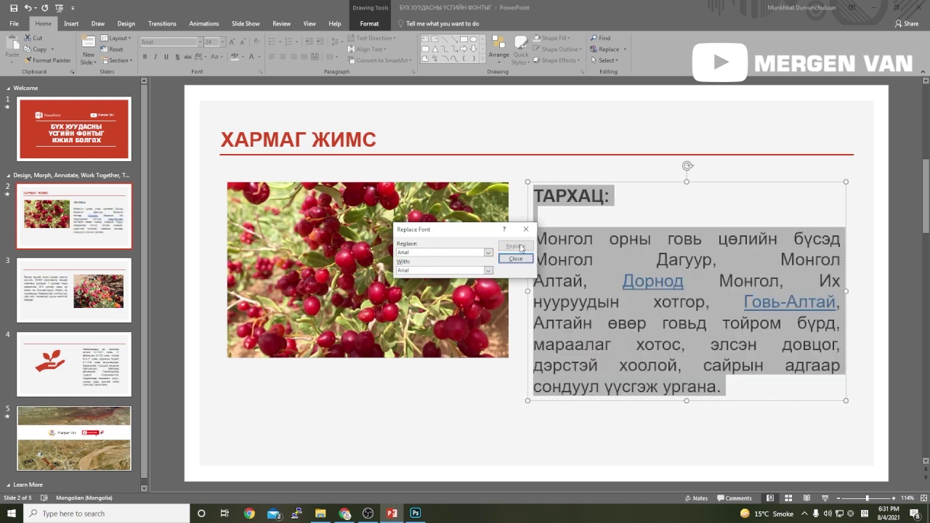
click(515, 258)
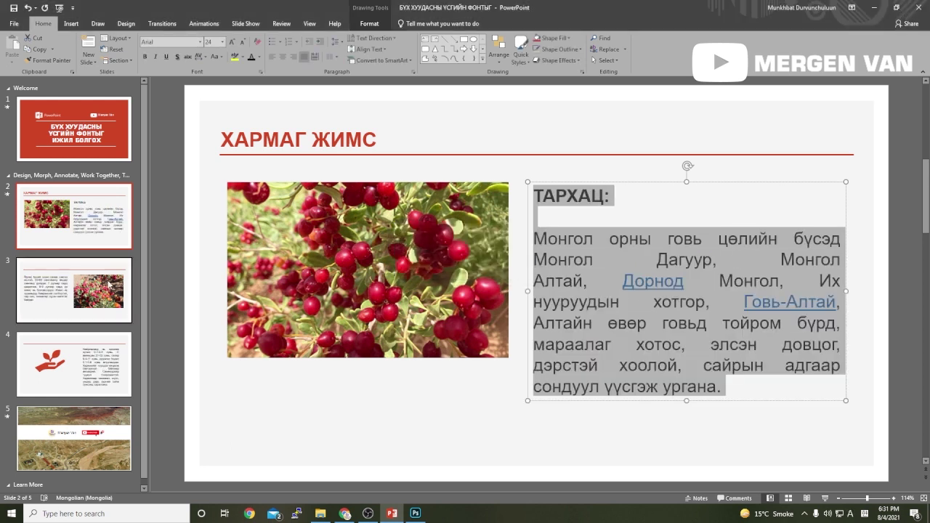
click(109, 286)
click(302, 260)
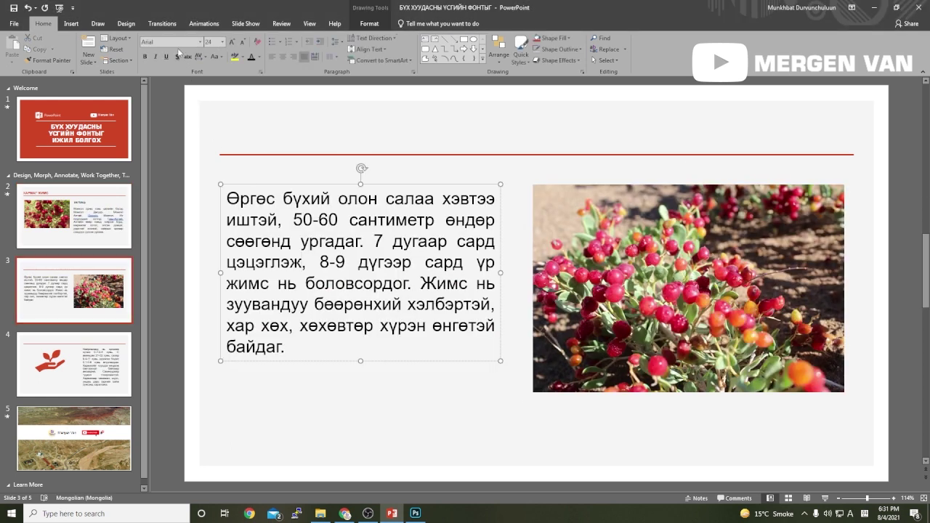
click(114, 334)
click(686, 250)
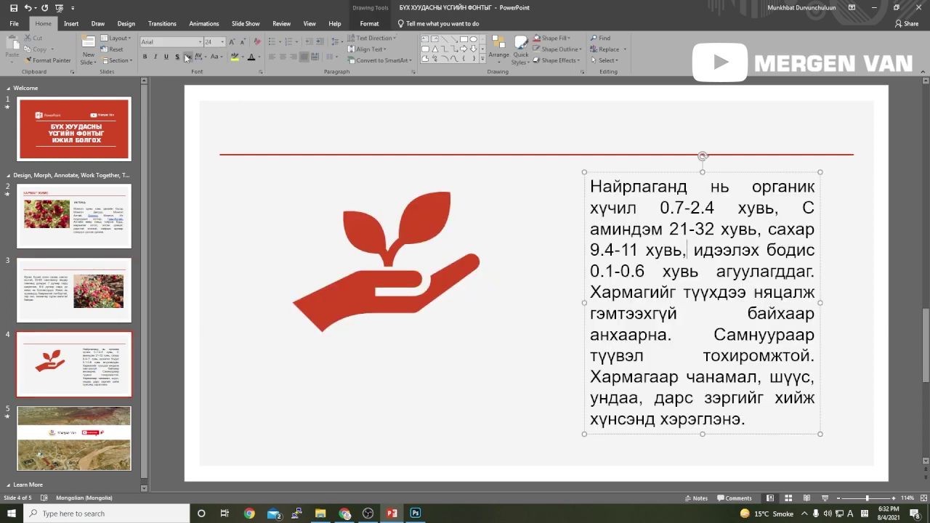
Step: Review slides 2 to 4, then select the ТАРХАЦ text on the ХАРМАГ ЖИМС slide
click(101, 232)
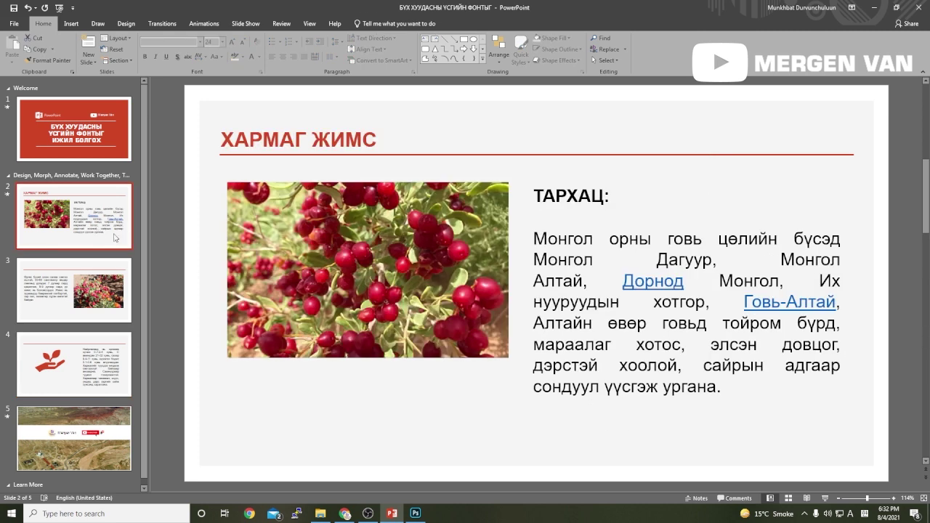
click(113, 308)
click(113, 385)
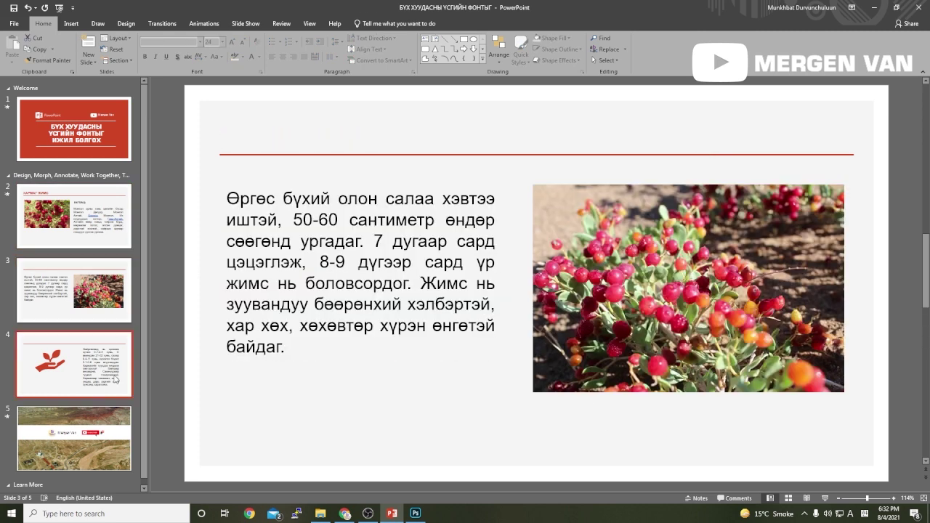
click(80, 305)
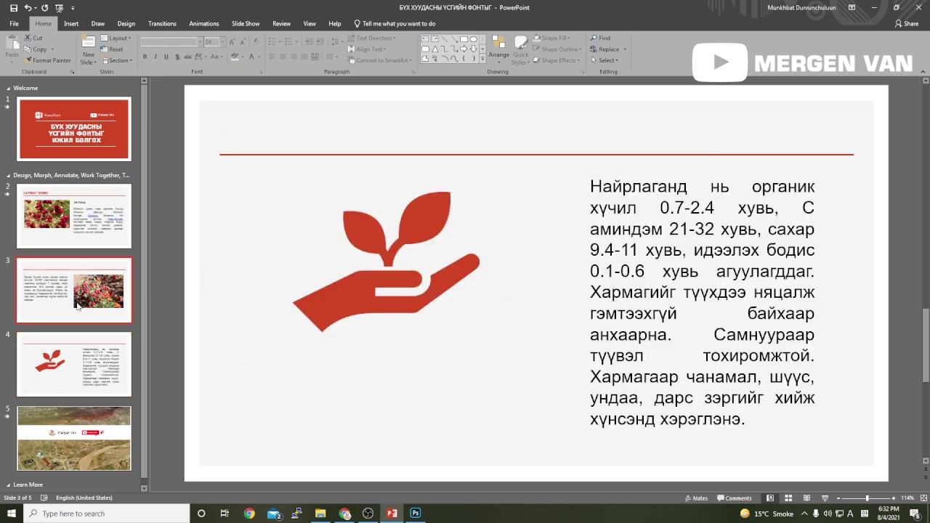
click(93, 225)
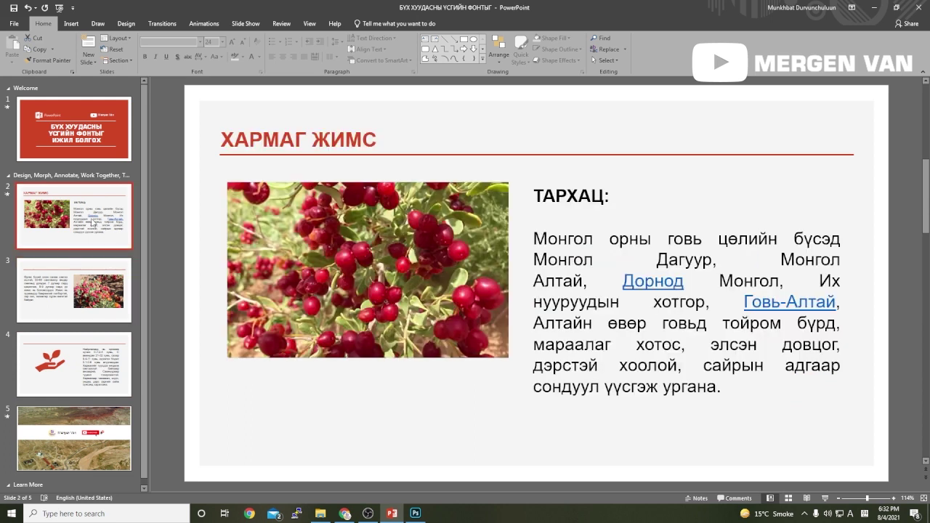
click(76, 284)
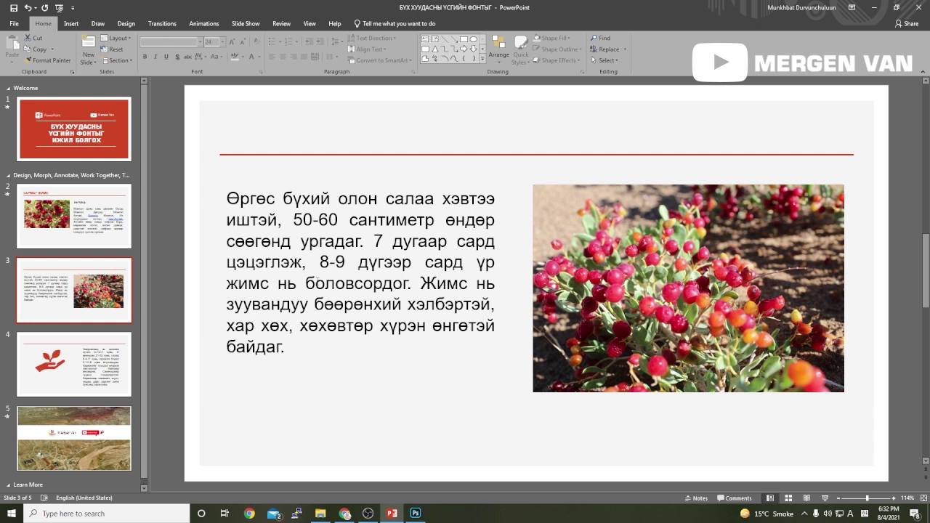
click(104, 226)
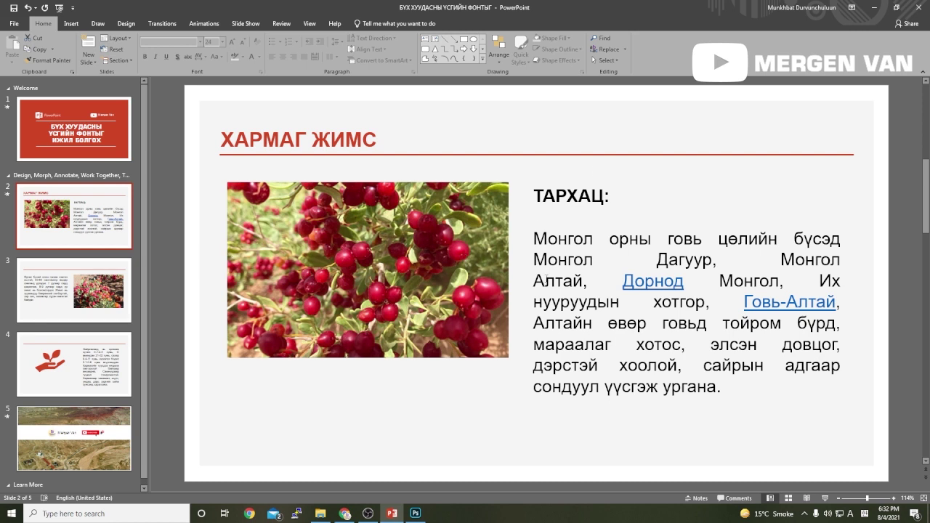
click(547, 278)
mouse_move(533, 195)
mouse_down()
mouse_move(785, 366)
mouse_move(723, 389)
mouse_up()
Step: Reselect the slide 2 body text, from ТАРХАЦ to ургана
click(588, 431)
click(575, 387)
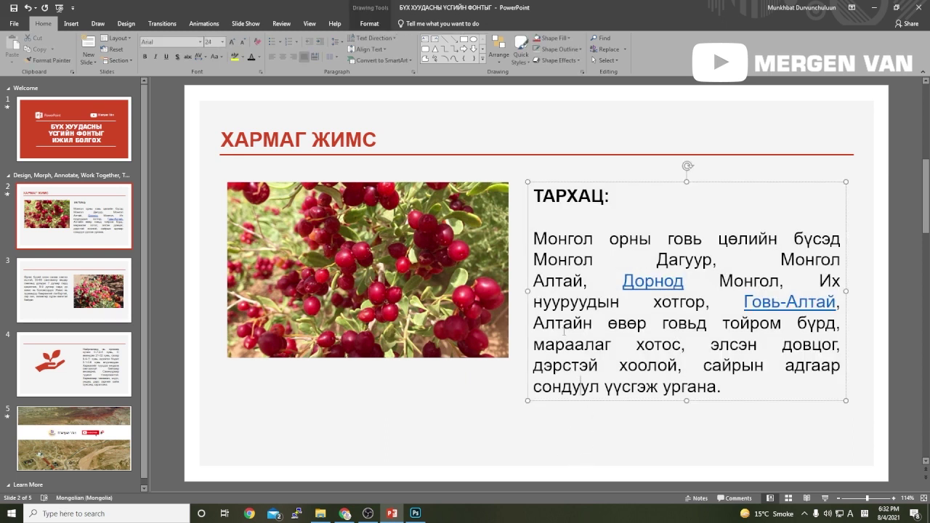
drag(536, 195, 727, 388)
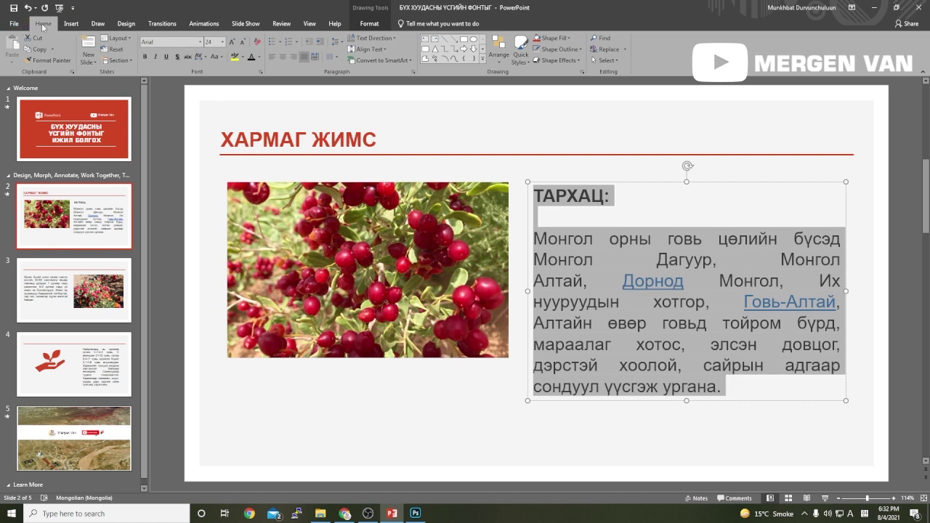
Step: Use Replace Fonts to replace Arial with Mogul Note, then close the dialog
click(626, 50)
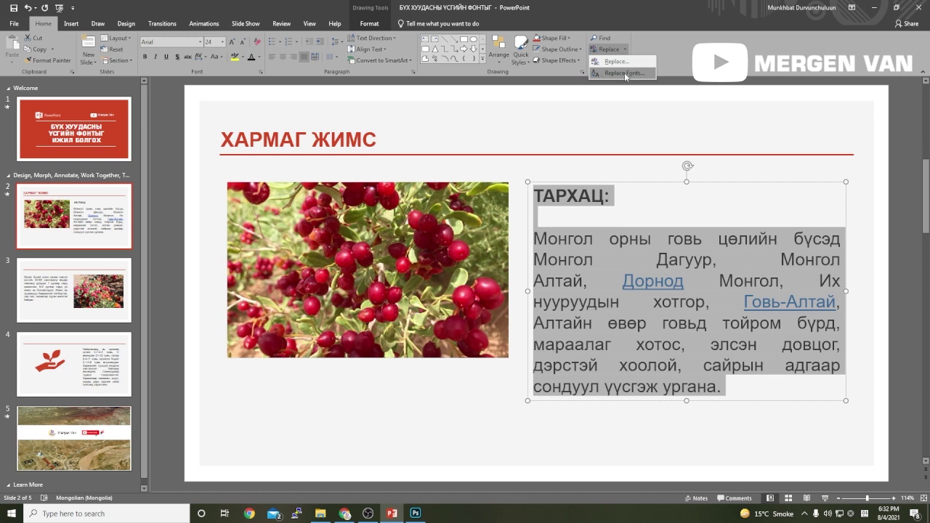
click(624, 73)
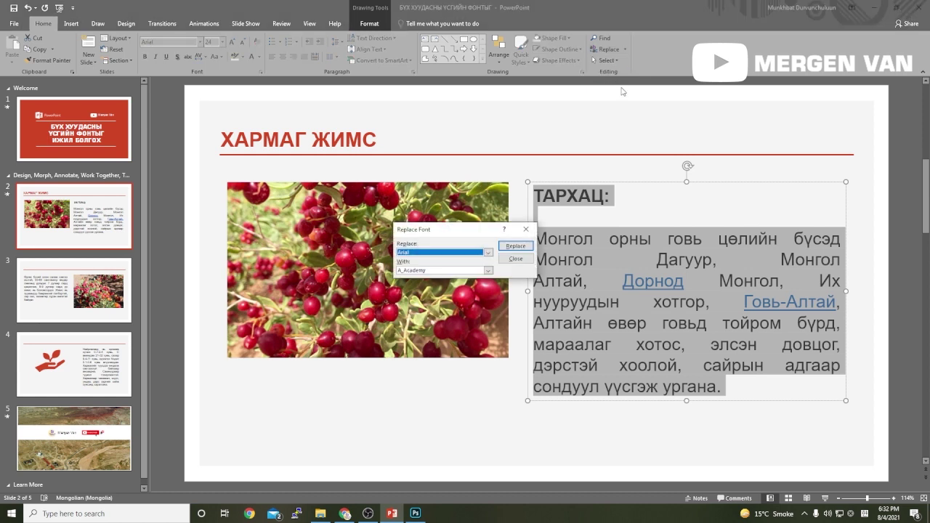
click(489, 271)
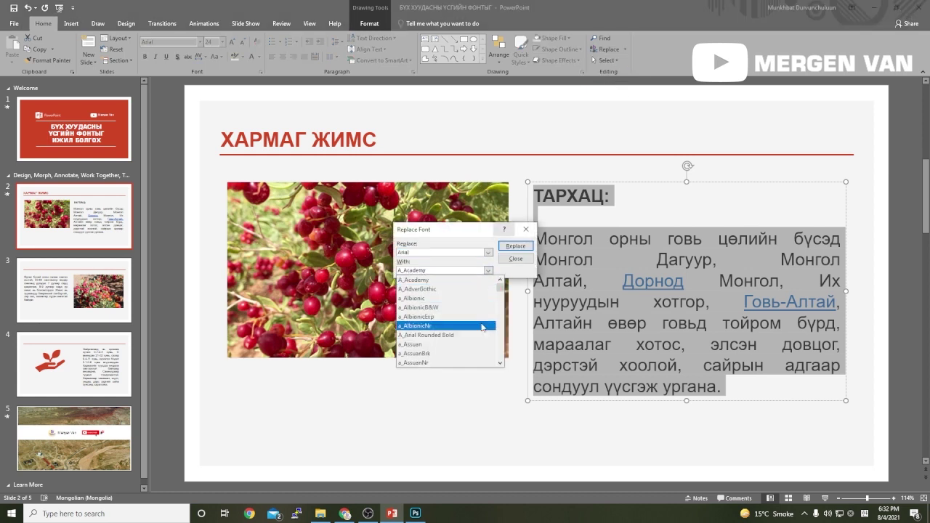
drag(501, 288, 490, 331)
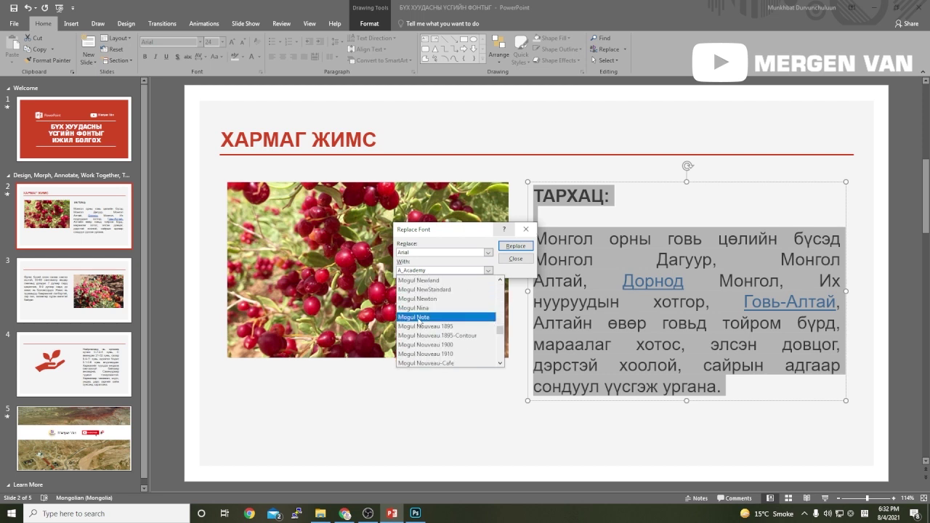
click(419, 317)
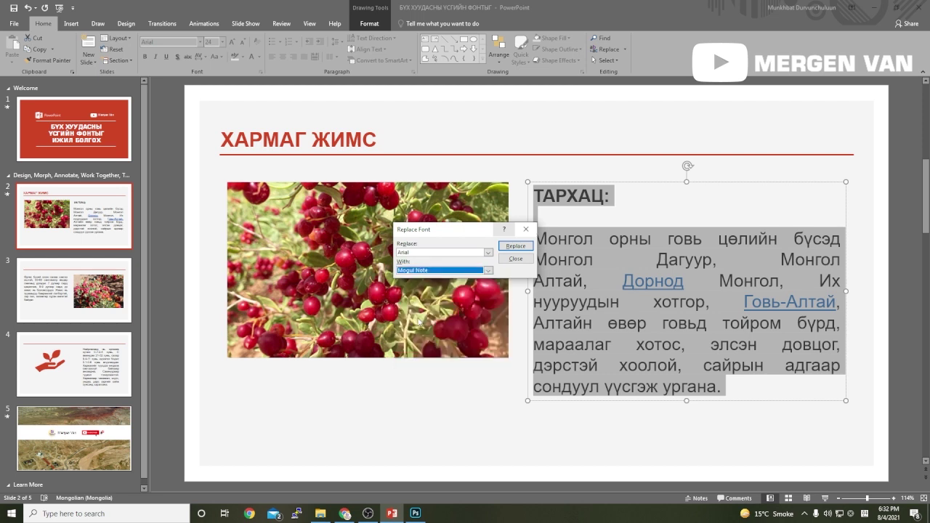
click(515, 247)
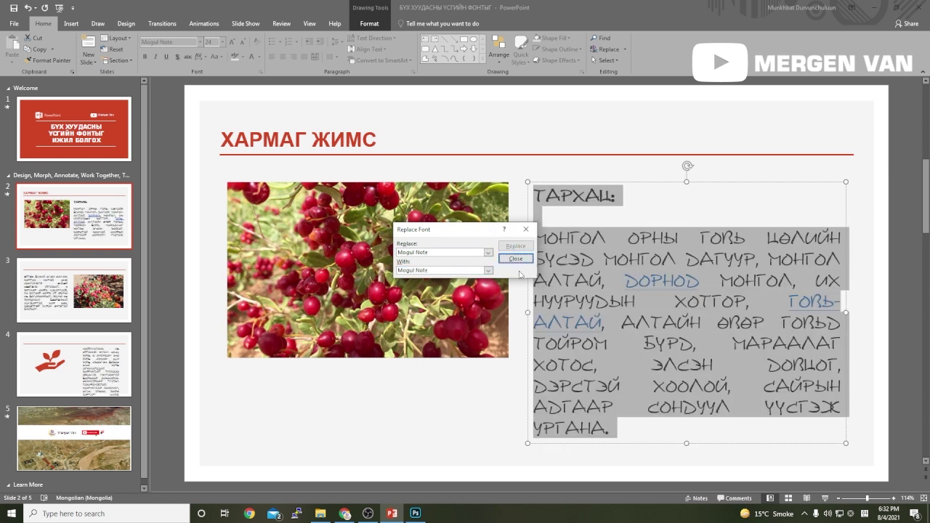
click(516, 259)
click(87, 294)
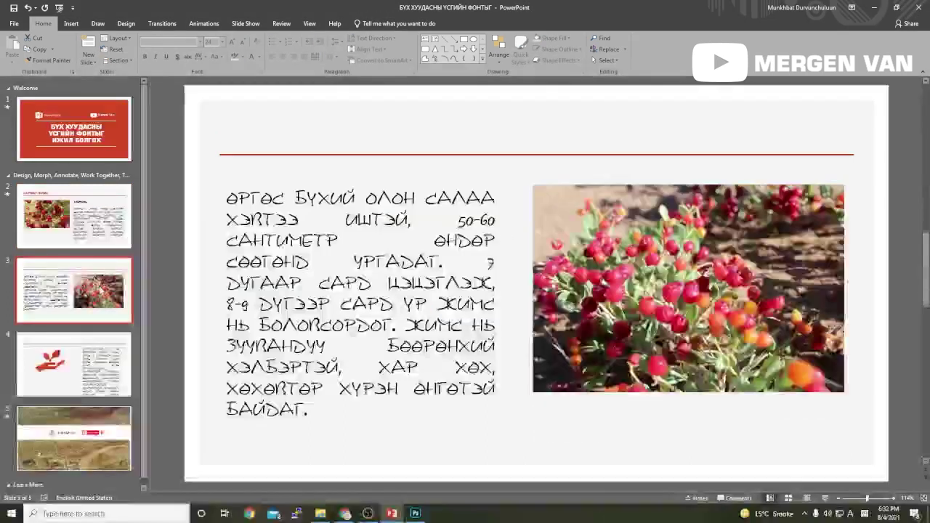
click(94, 374)
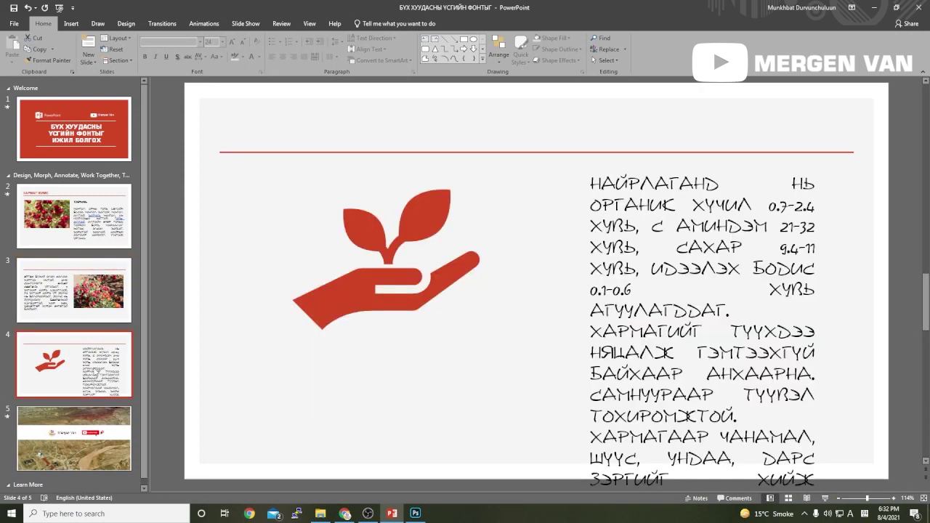
click(113, 310)
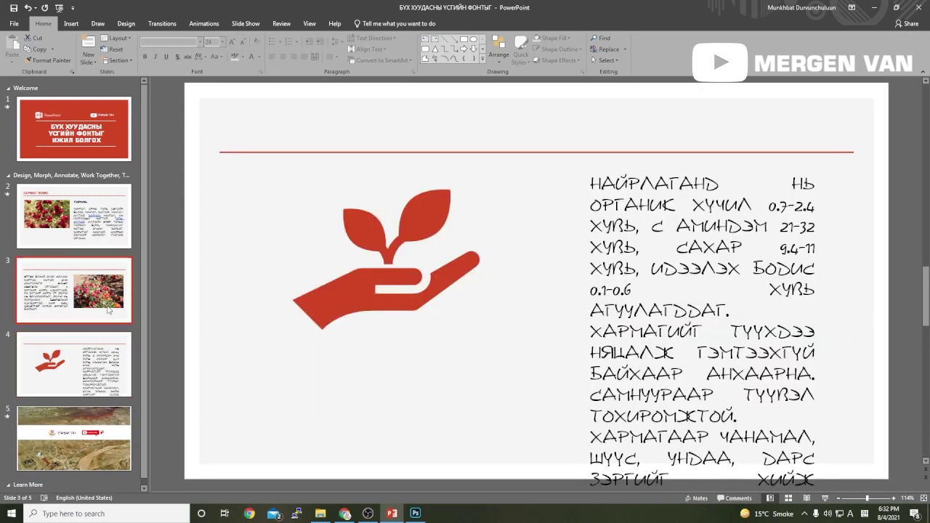
click(109, 361)
click(111, 305)
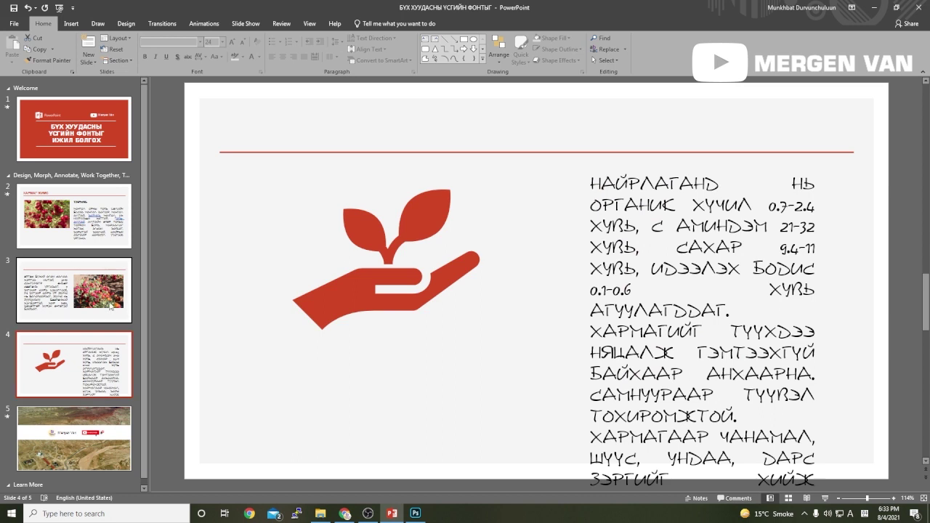
click(107, 232)
Step: Select all the text in the ТАРХАЦ box and bring up Replace Fonts
click(535, 196)
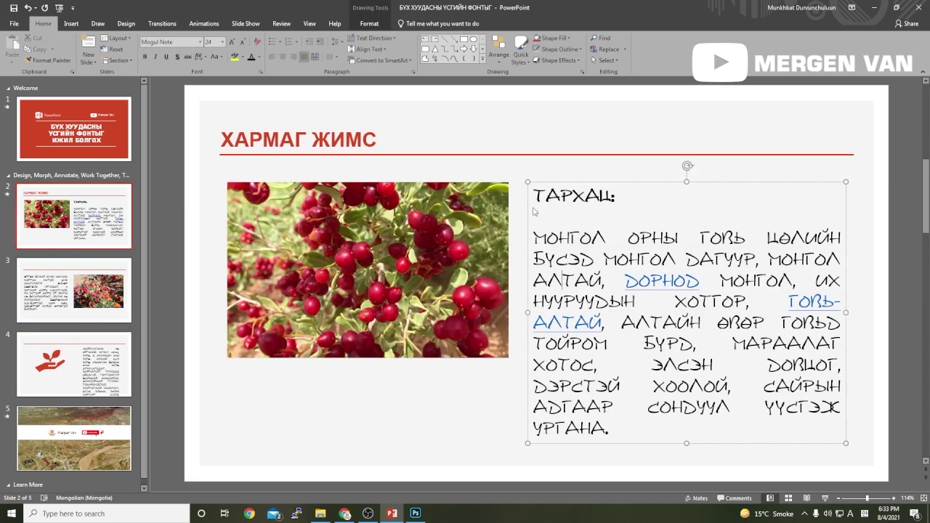
drag(534, 196, 619, 429)
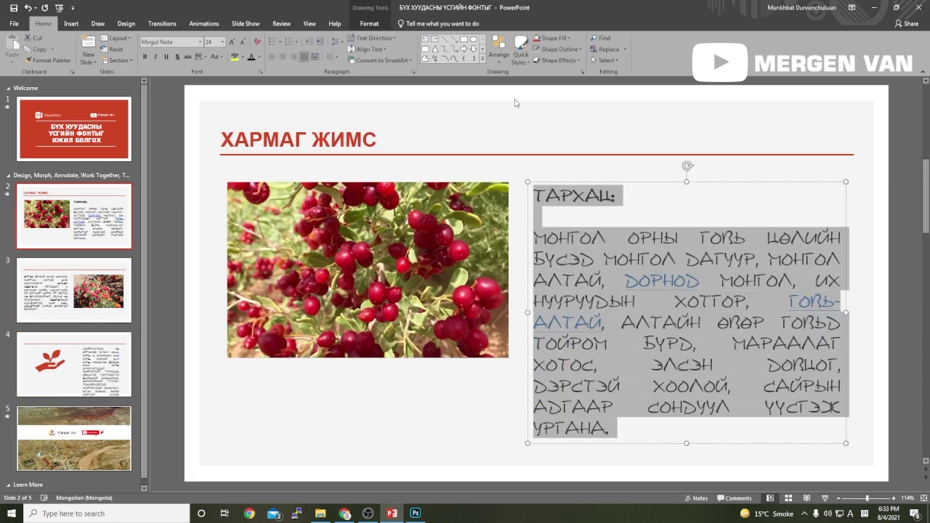
click(624, 49)
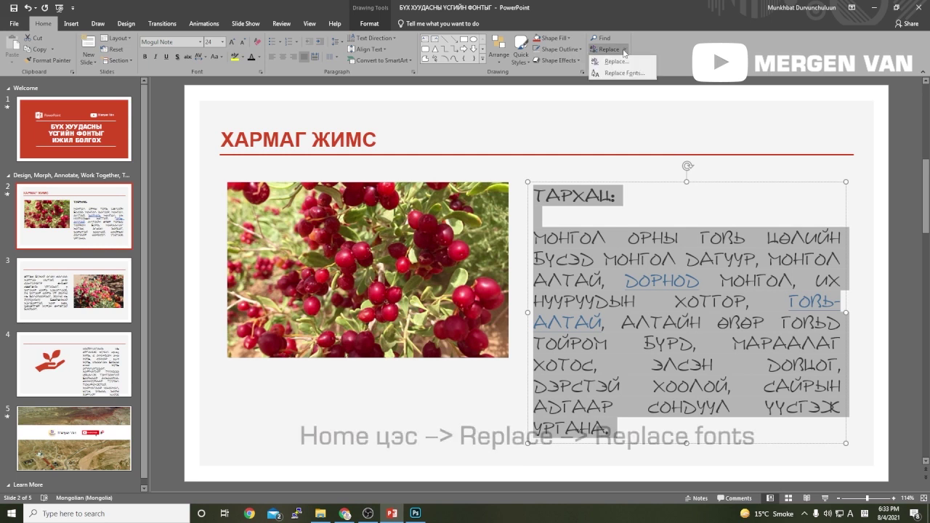
click(622, 74)
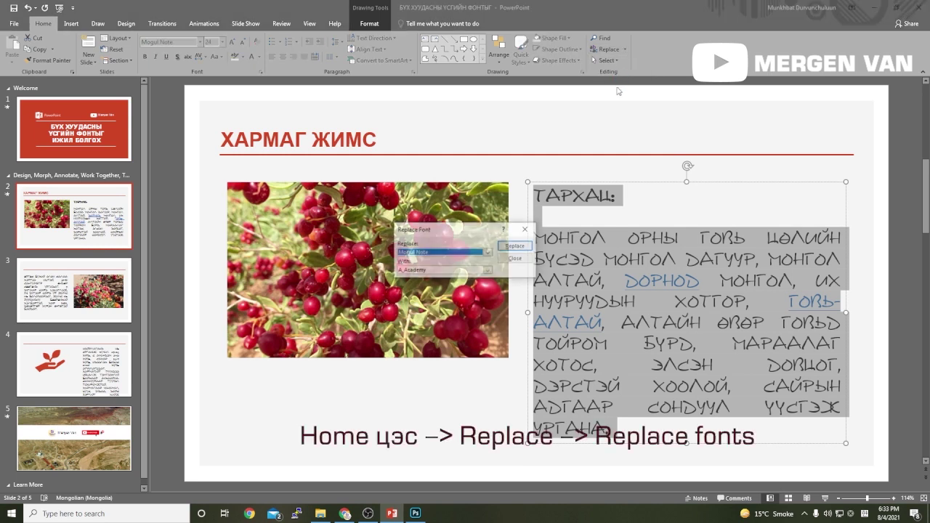
Step: Replace Mogul Note with Times New Roman, then close the dialog
click(489, 272)
drag(500, 283, 500, 317)
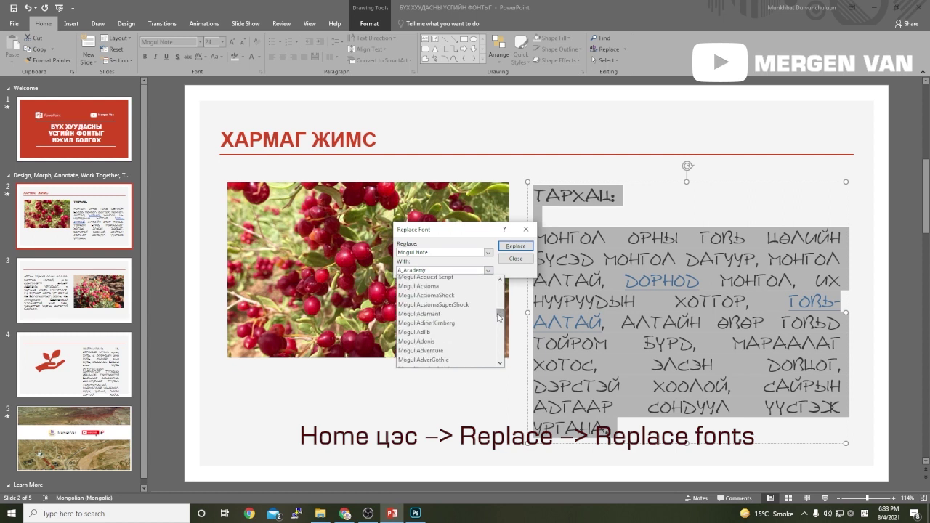
click(500, 363)
drag(502, 314, 500, 352)
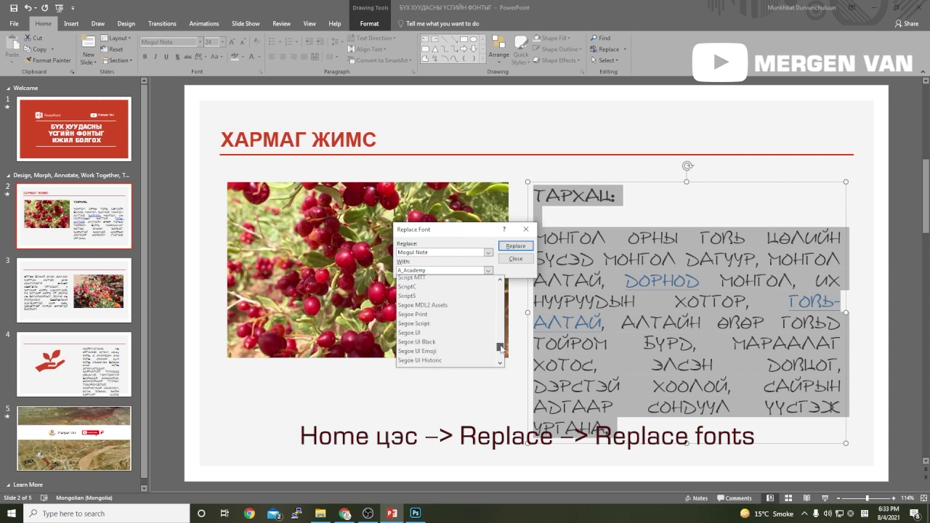
click(500, 362)
click(500, 363)
click(499, 365)
click(500, 363)
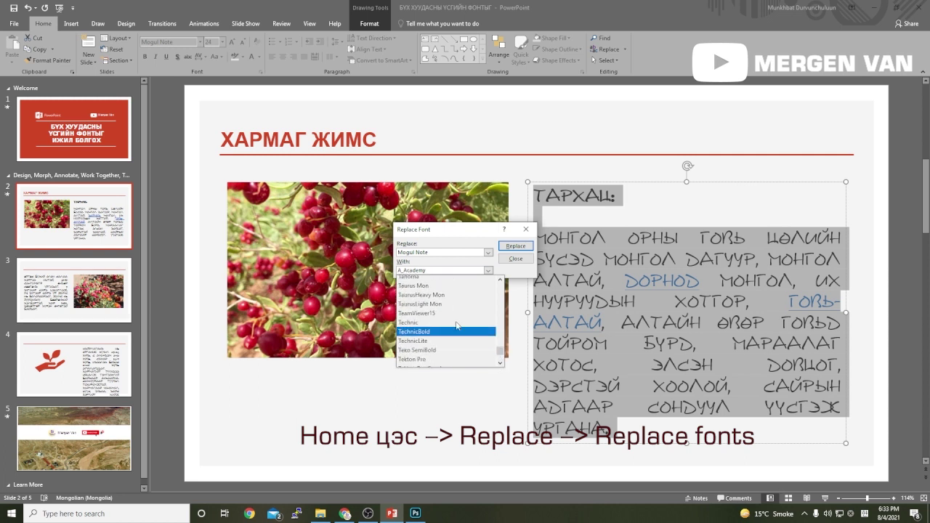
click(499, 364)
click(500, 364)
click(500, 365)
click(499, 366)
click(500, 364)
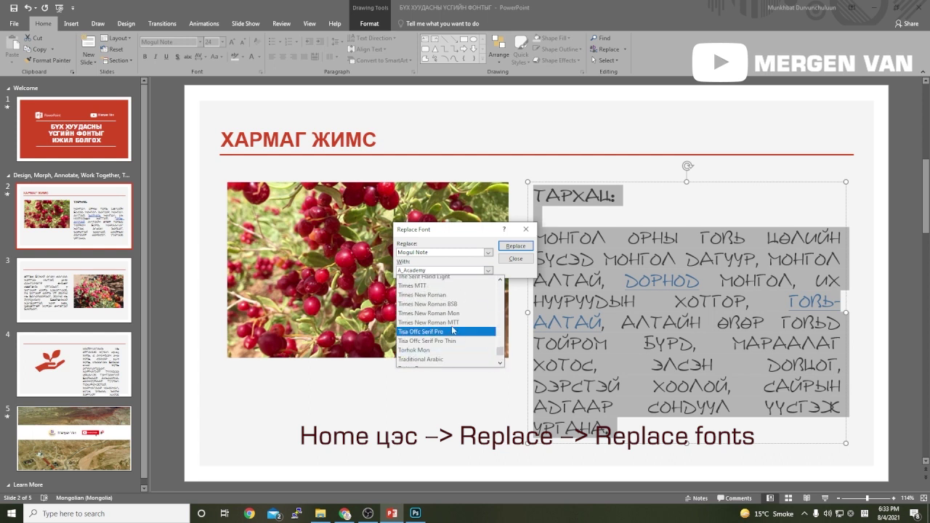
click(515, 247)
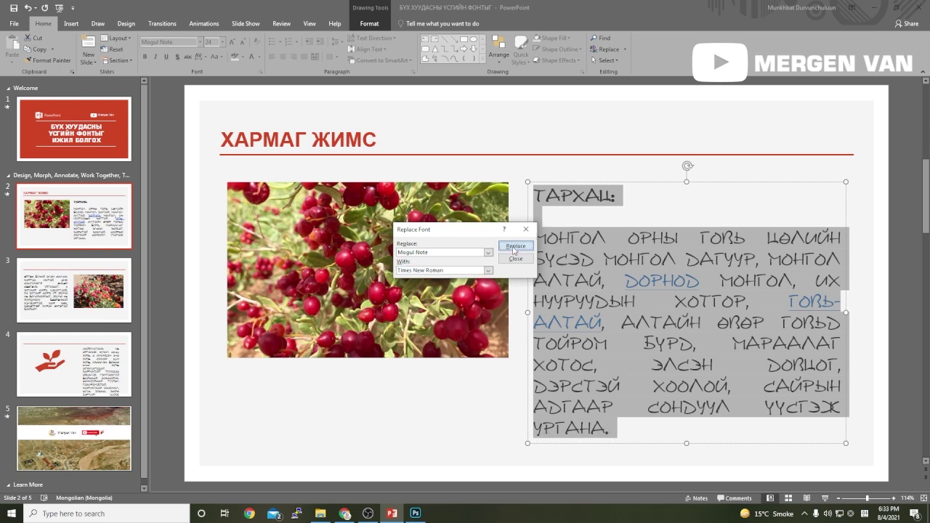
click(522, 260)
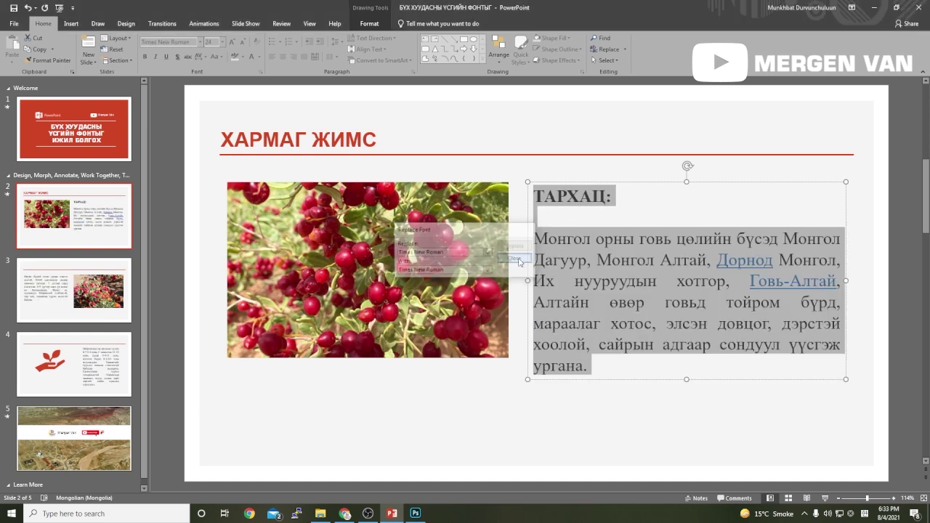